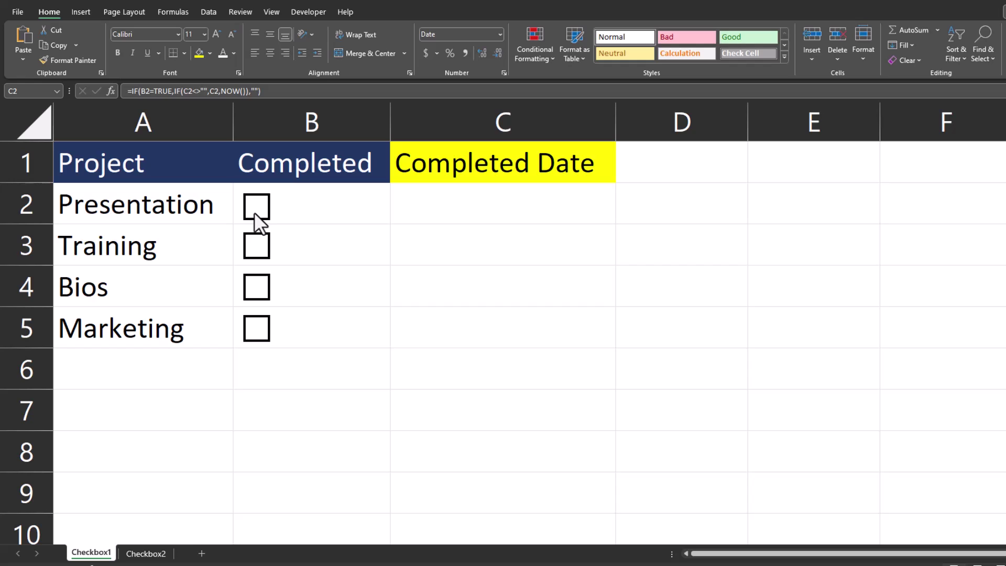
Tick the Completed checkbox for the Presentation project on the Checkbox1 sheet
left_click(256, 213)
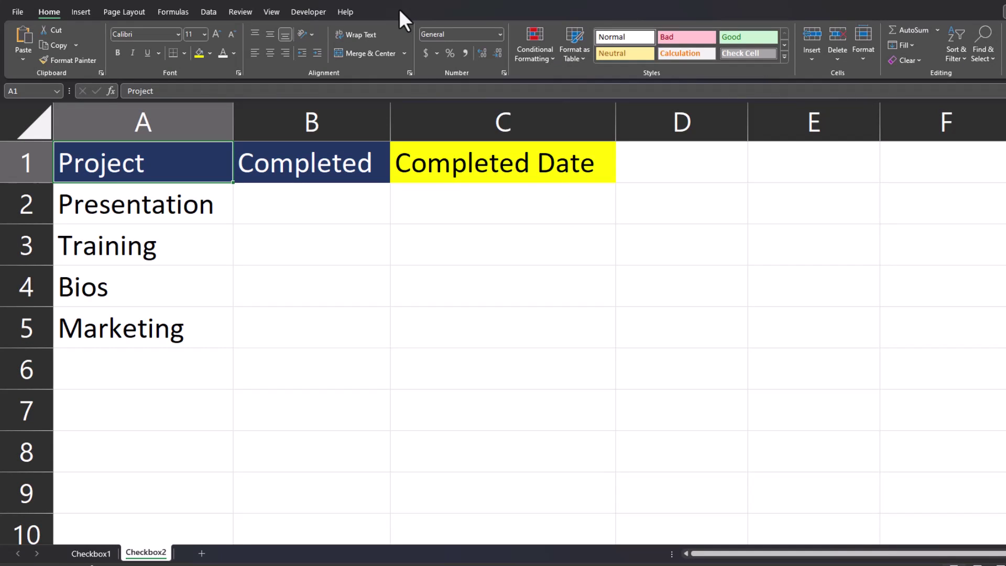
Check in the ribbon customization options that the Developer tab is enabled
right_click(381, 70)
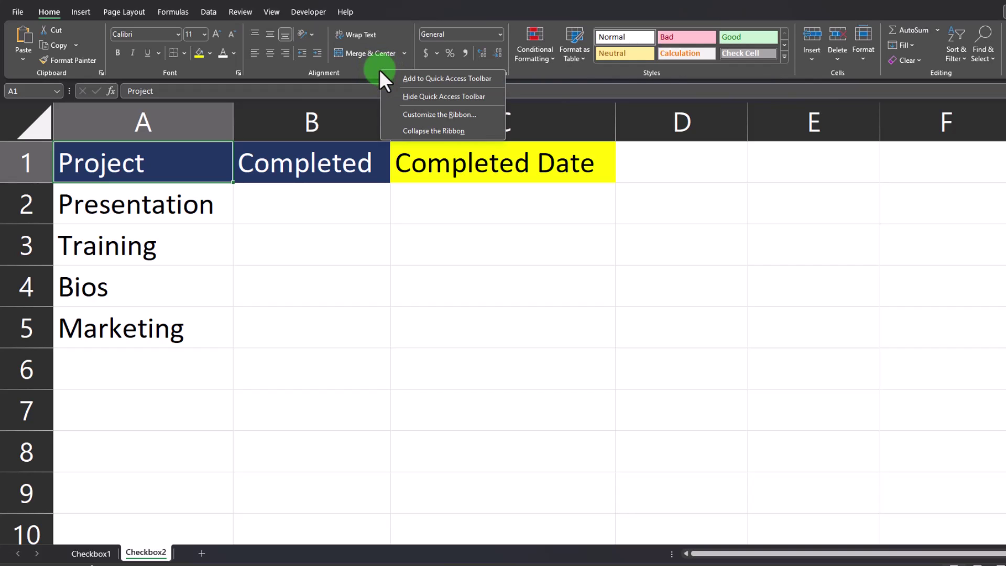
left_click(398, 114)
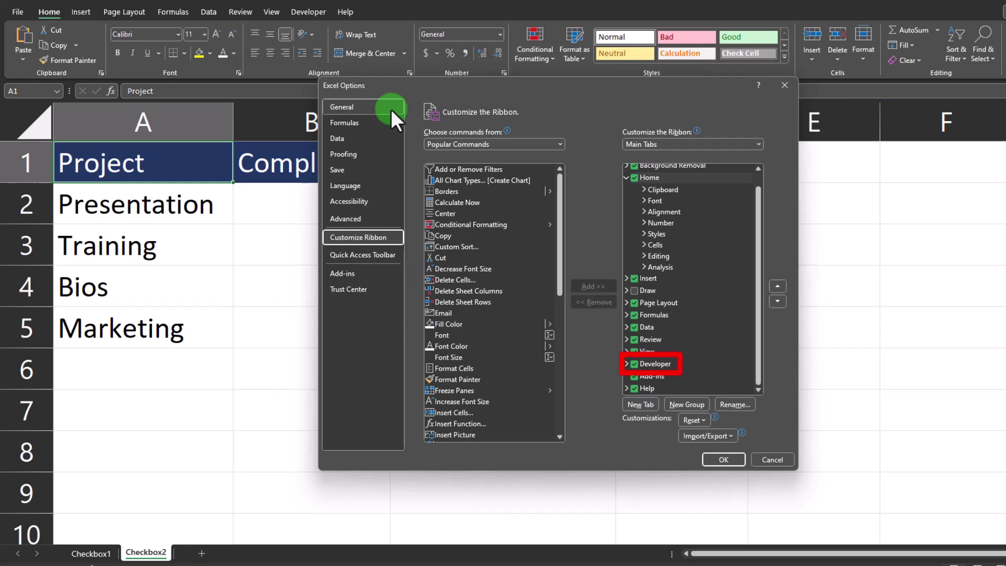
key("Return")
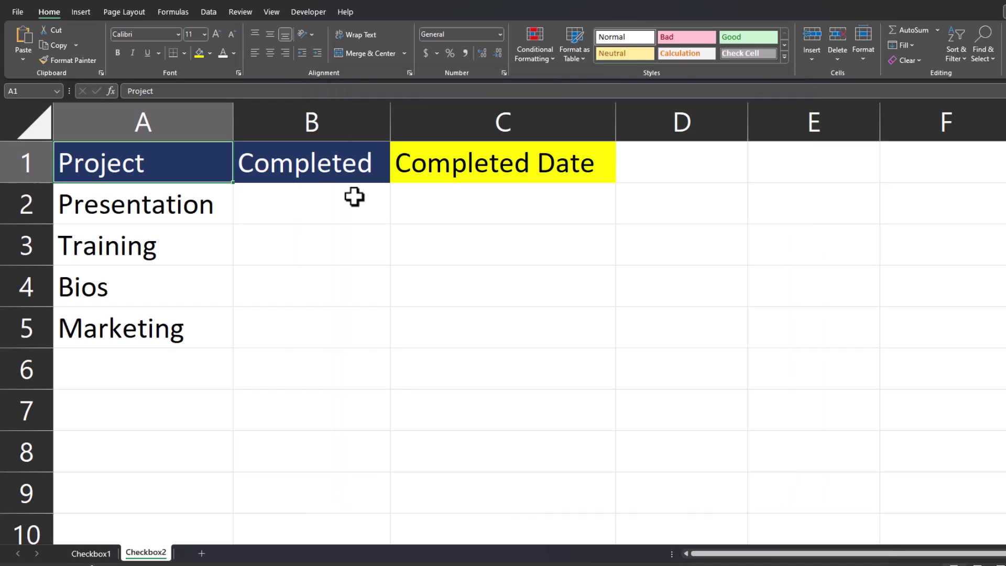
Insert a form-control check box in cell B2 and align it within the cell beside Presentation
left_click(313, 13)
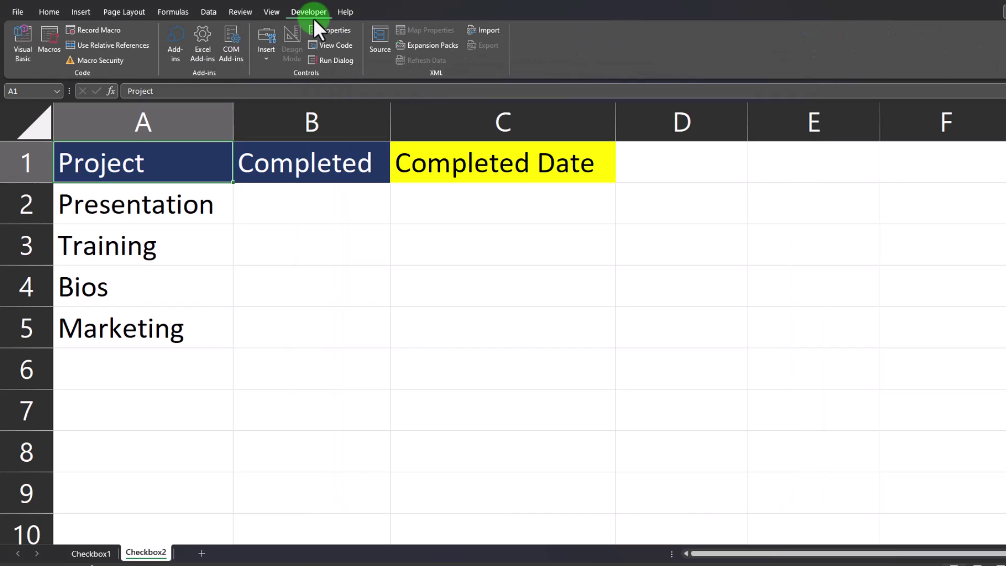
left_click(272, 39)
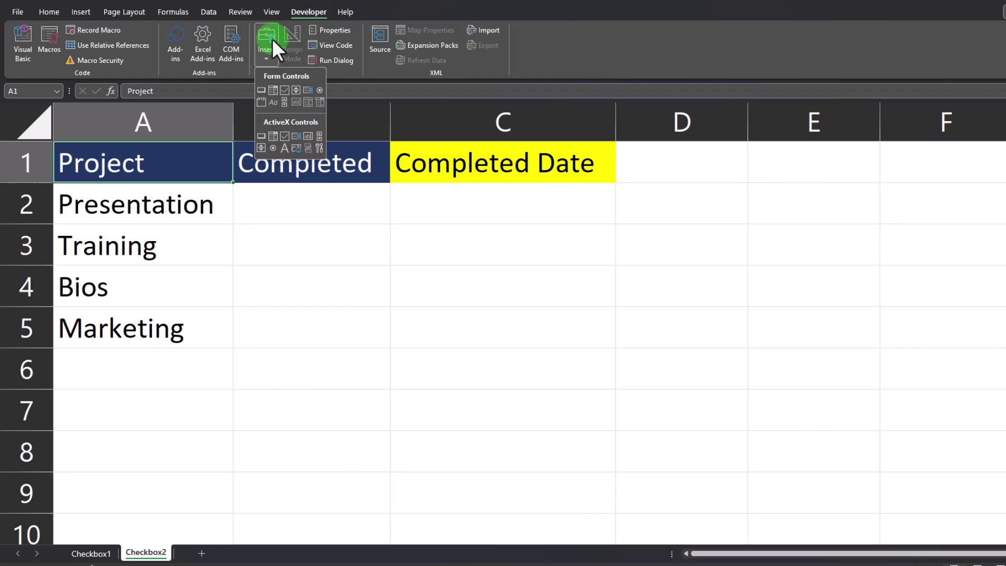
left_click(284, 90)
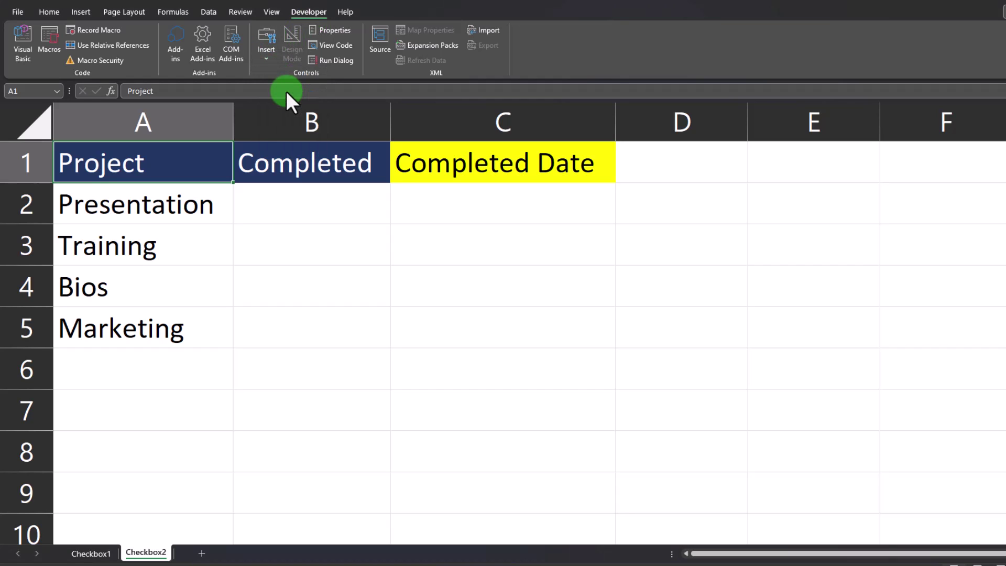
left_click(255, 206)
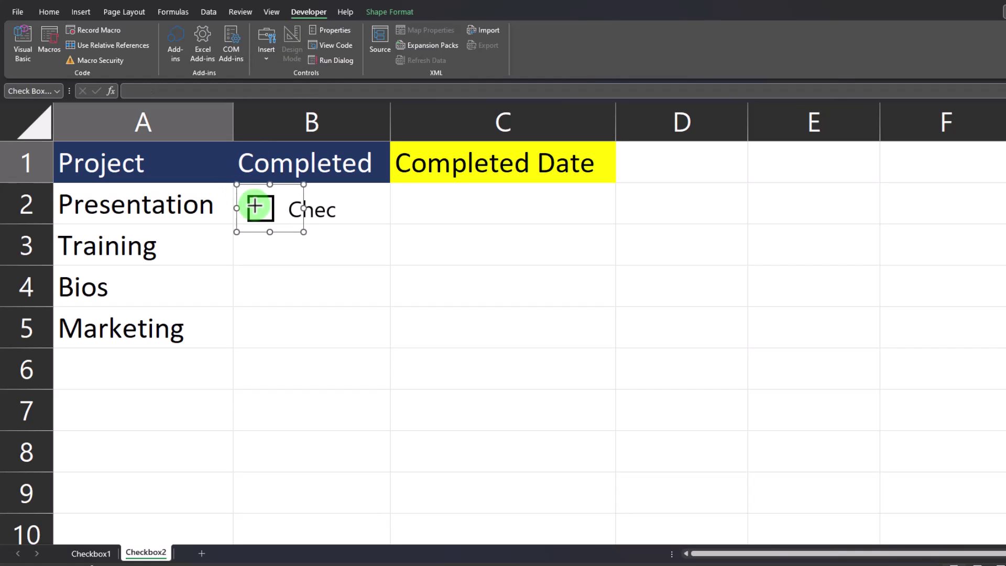
left_click_drag(272, 224, 275, 226)
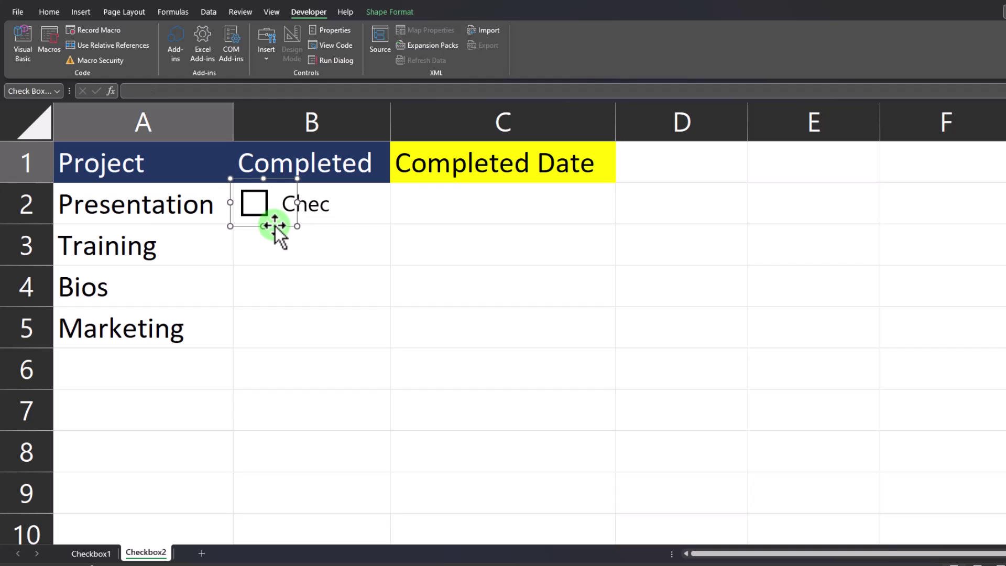
Remove the caption text from the checkbox in B2
right_click(275, 225)
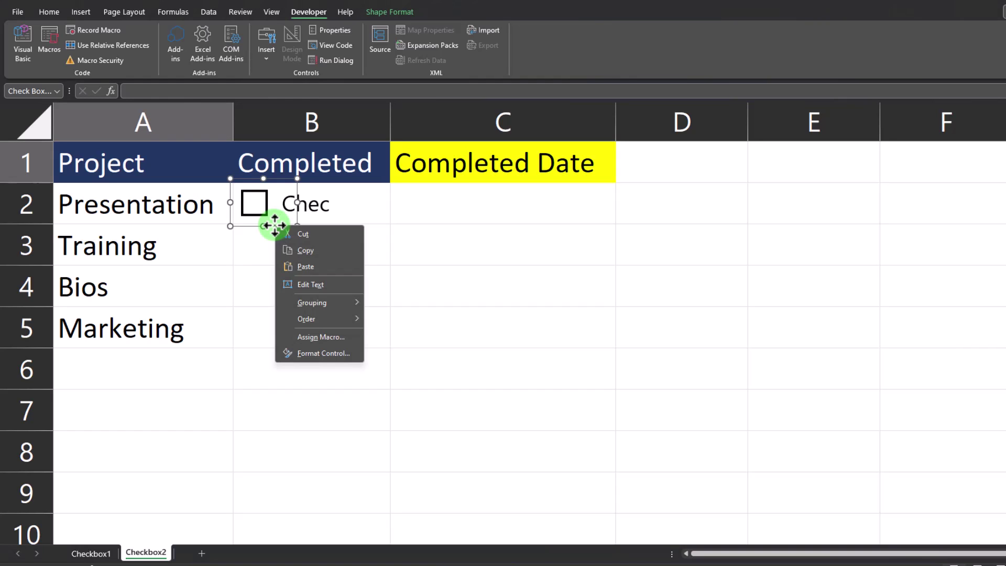
left_click(325, 284)
key("ctrl+a")
key("Delete")
Fill the checkbox in B2 down through B5 so every project has one
left_click(343, 218)
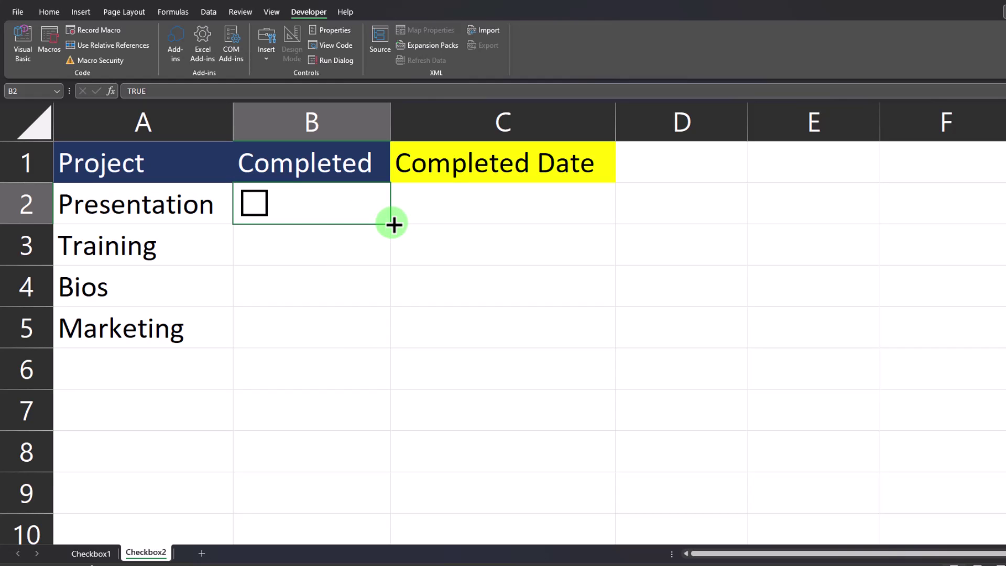
left_click_drag(393, 225, 379, 334)
left_click(272, 214)
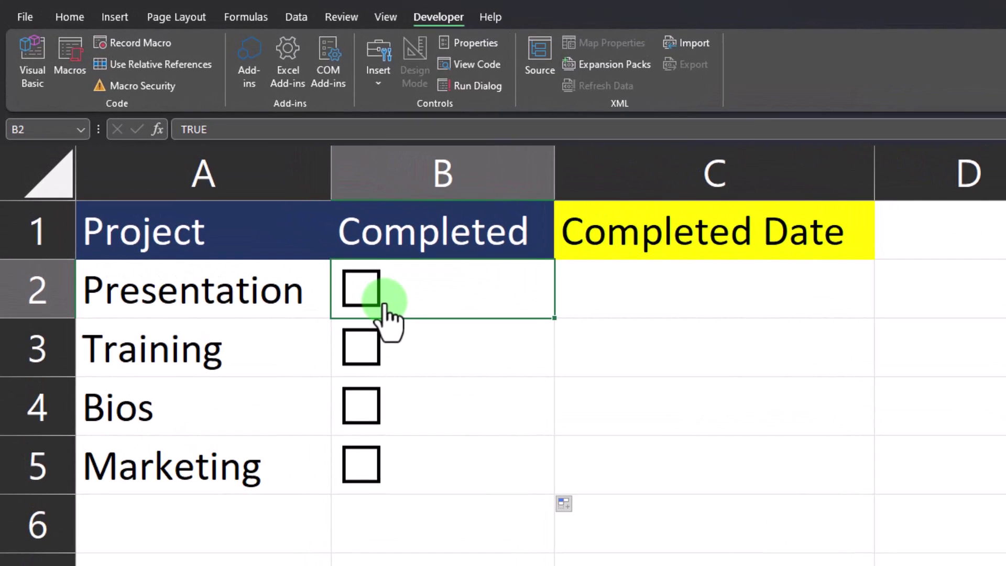
Link the Presentation checkbox to cell B2 in its control format settings
right_click(386, 303)
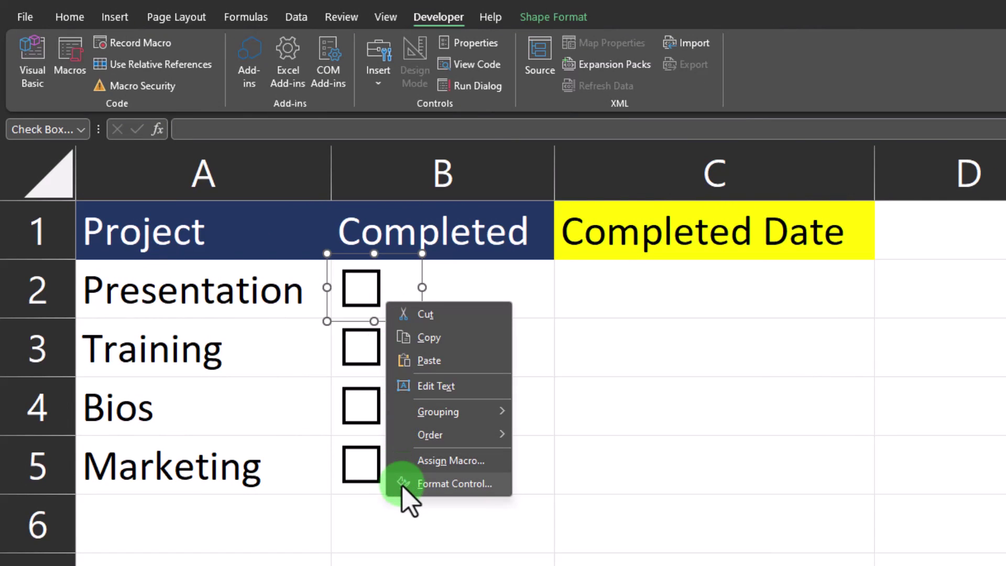
left_click(455, 484)
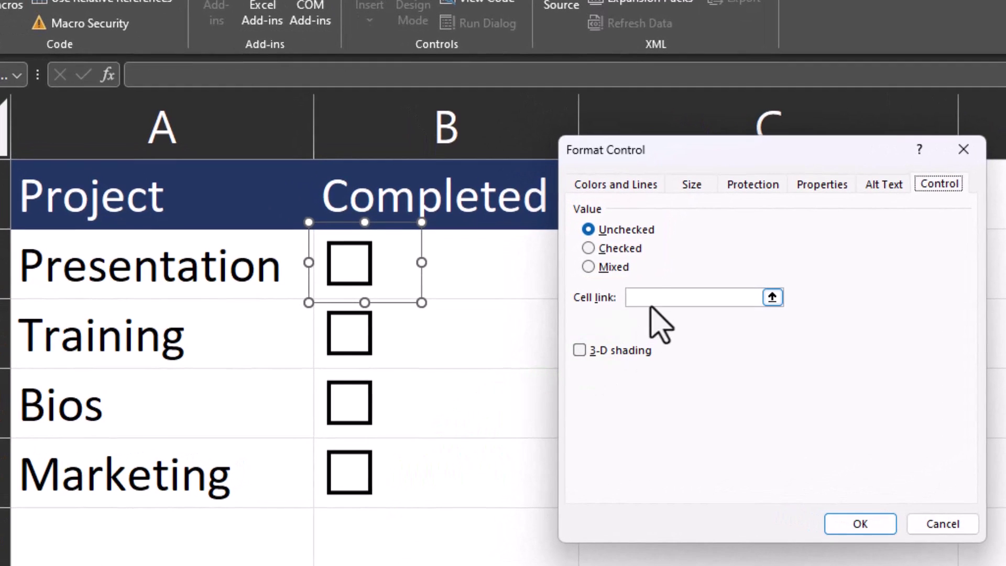
left_click(617, 318)
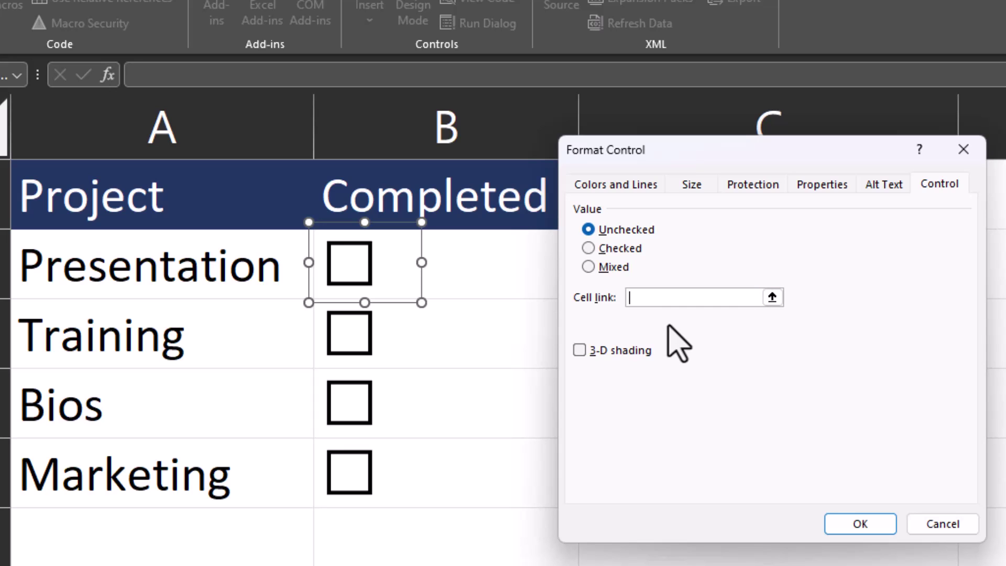
type("B2")
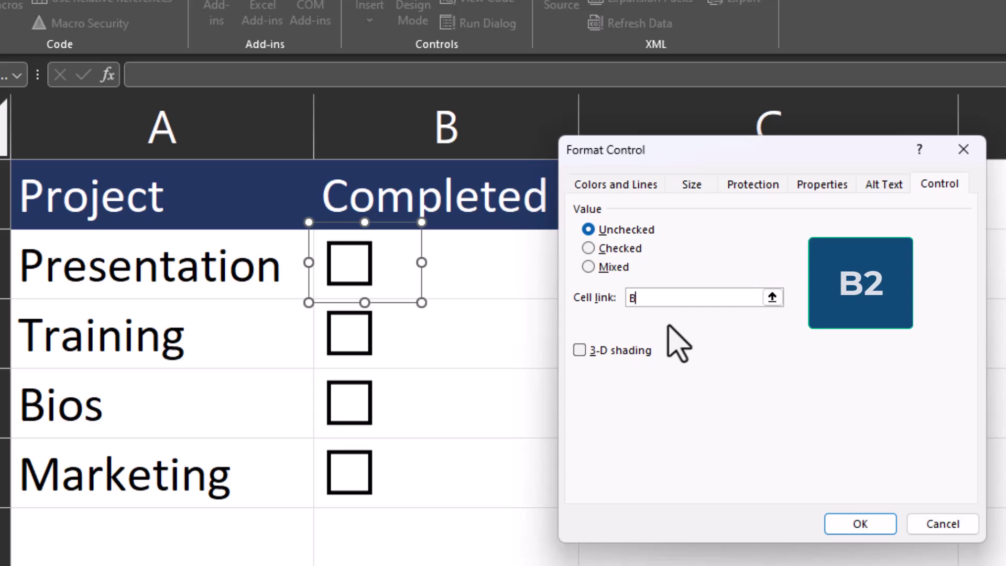
left_click(833, 524)
Link the Training checkbox to cell B3 in its control format settings
left_click(372, 360)
right_click(364, 348)
key("Escape")
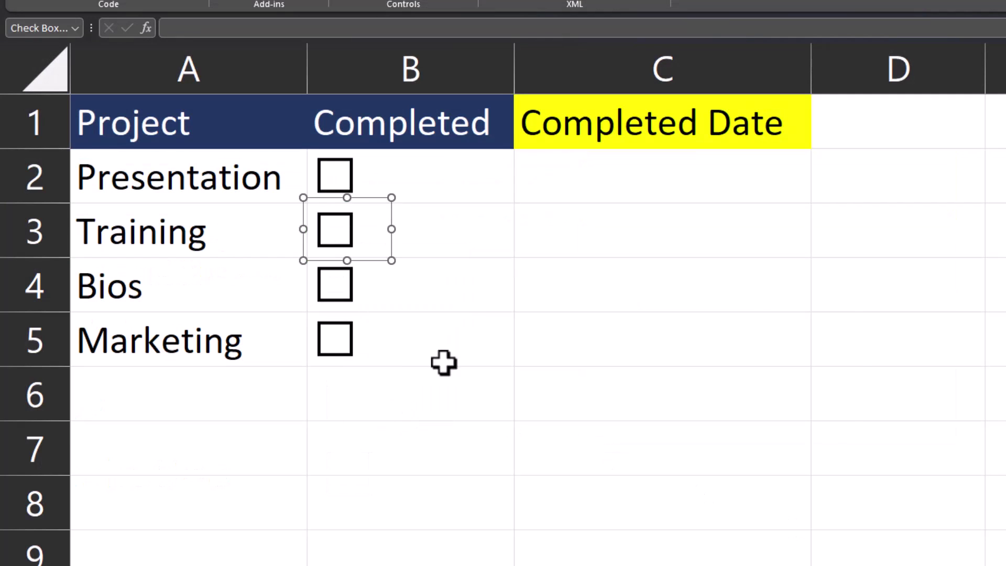
key("ctrl+1")
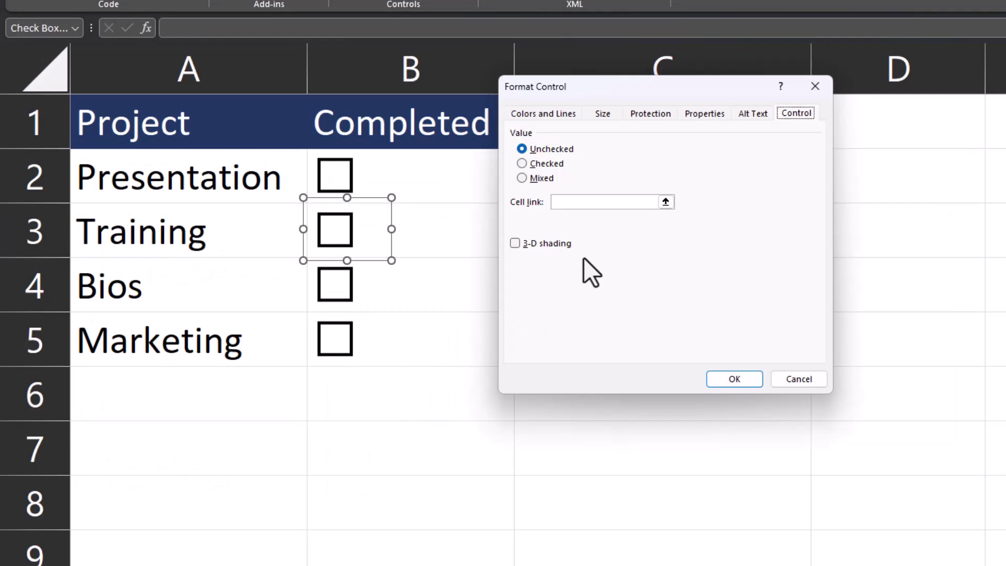
left_click(596, 202)
type("B3")
left_click(735, 380)
Link the Bios checkbox to cell B4 in its control format settings
right_click(342, 297)
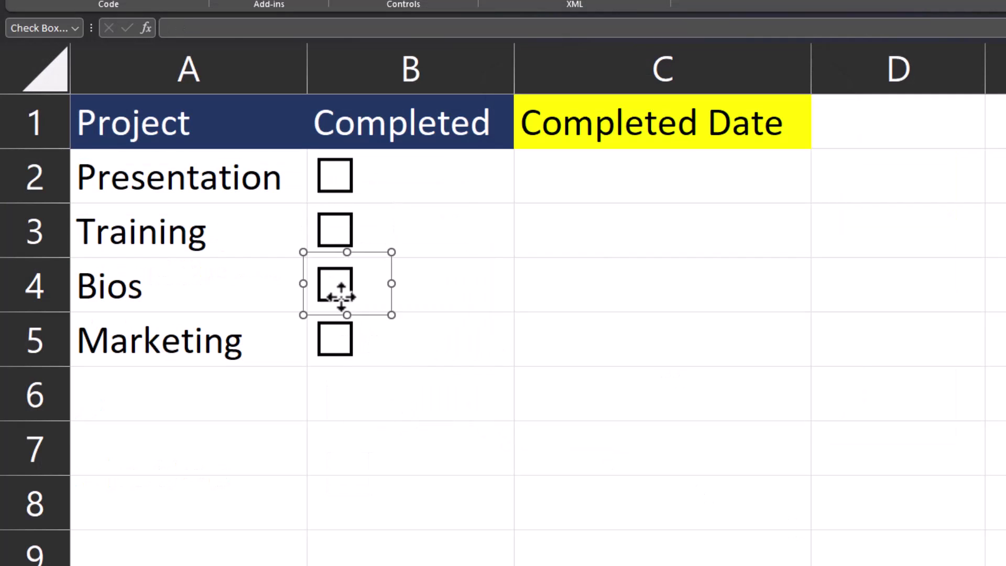
left_click(393, 464)
left_click(606, 205)
type("B4")
left_click(719, 378)
Link the Marketing checkbox to cell B5 in its control format settings
right_click(348, 348)
left_click(398, 518)
left_click(628, 203)
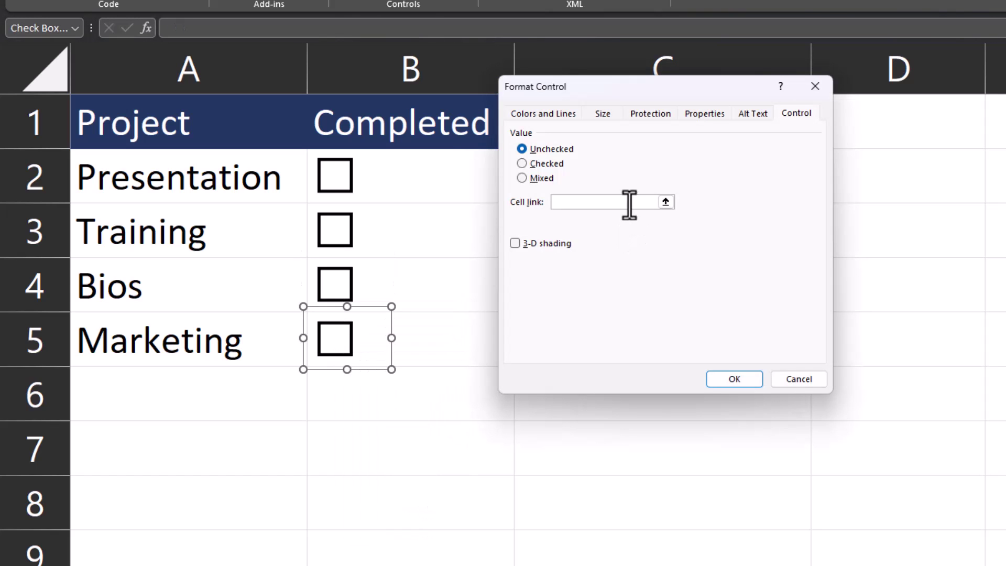
type("B5")
left_click(723, 379)
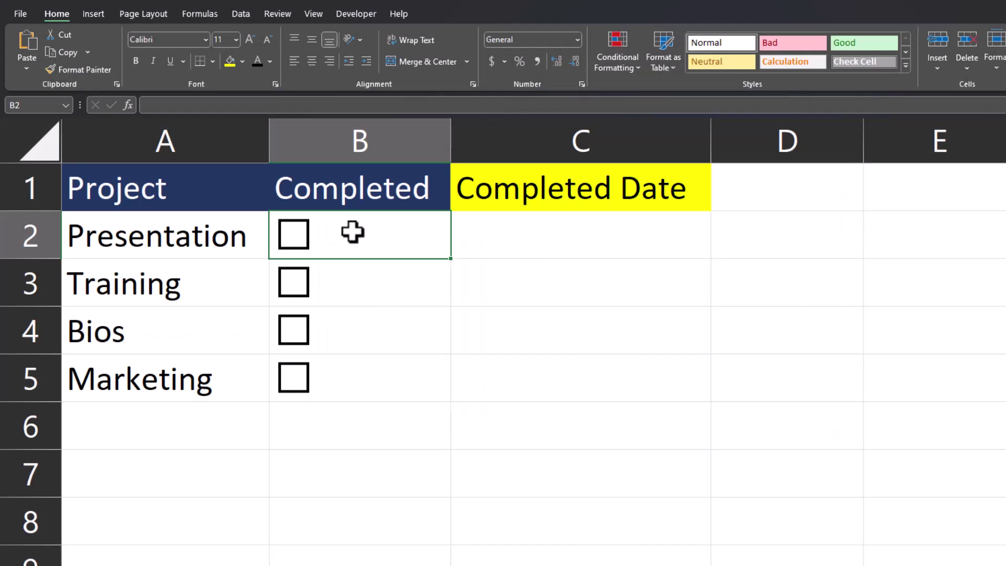
Test the linked cells by ticking all four checkboxes and toggling the Presentation checkbox off and on
left_click(294, 234)
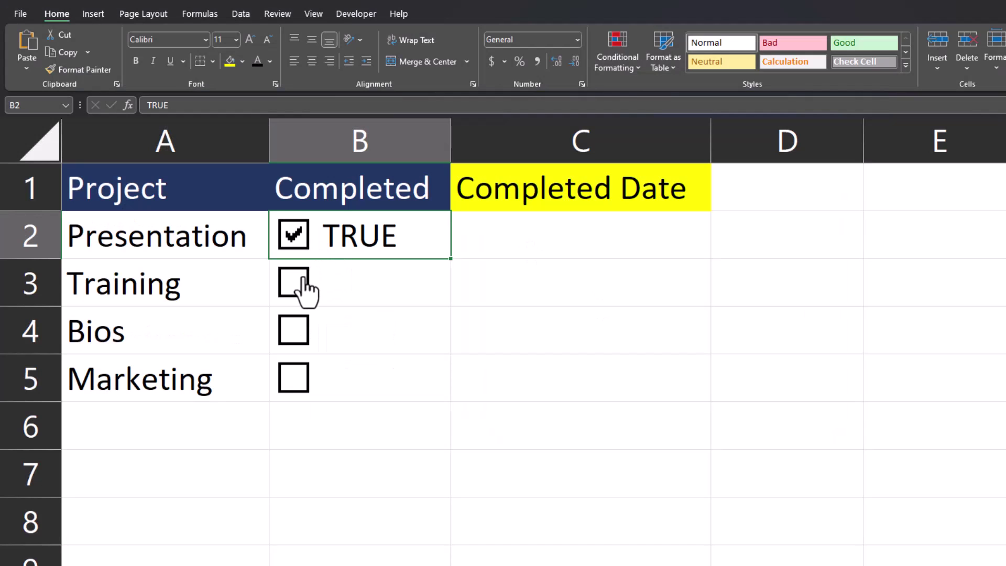
left_click(293, 282)
left_click(293, 330)
left_click(303, 380)
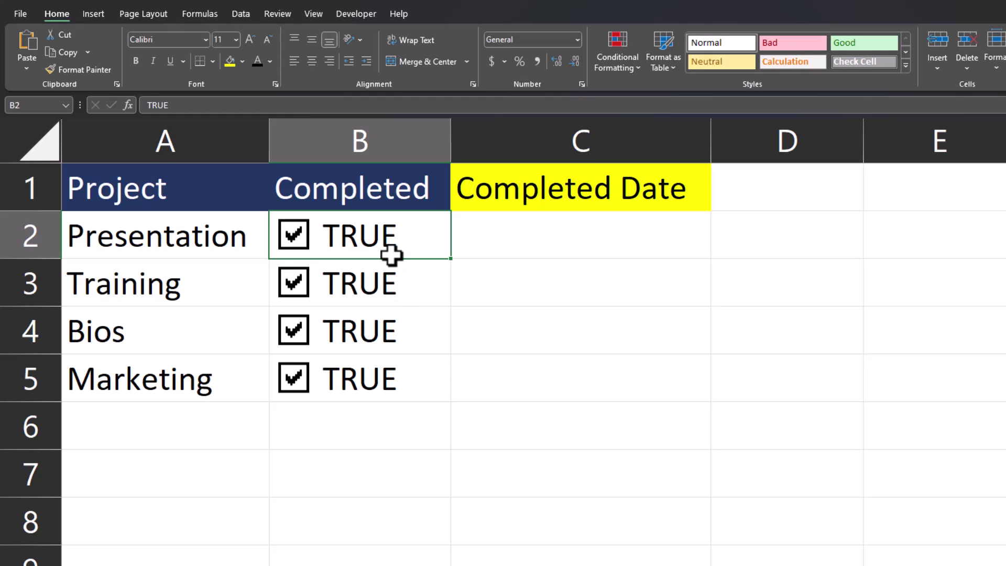
left_click(303, 249)
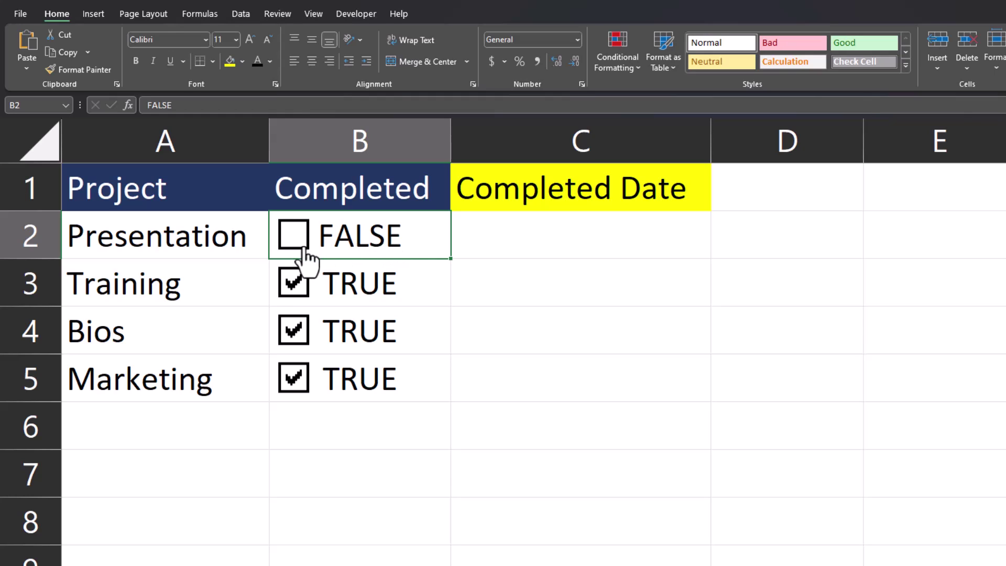
left_click(303, 249)
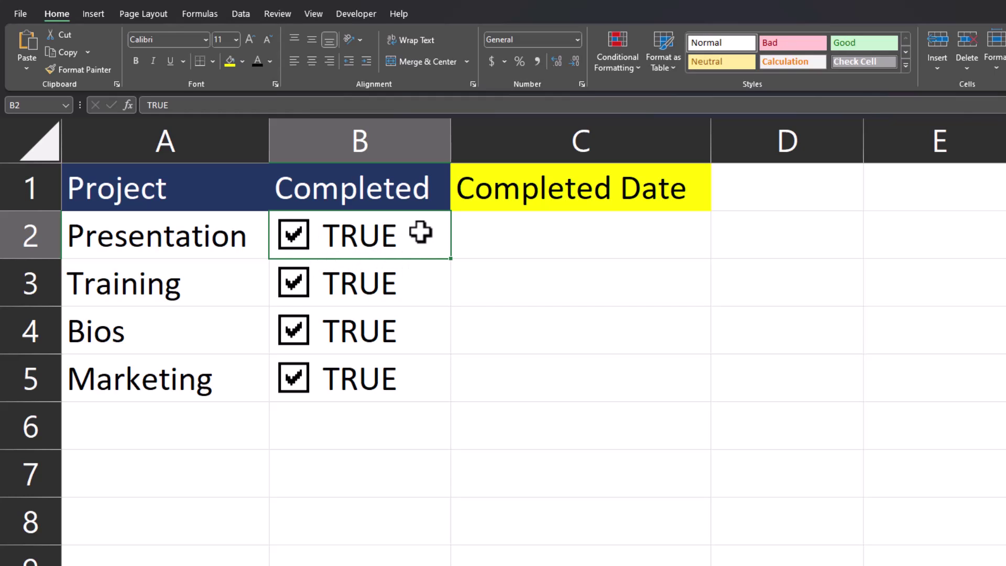
Set the font color of B2:B5 to white to hide the linked values beside the checkboxes
left_click_drag(420, 256, 420, 375)
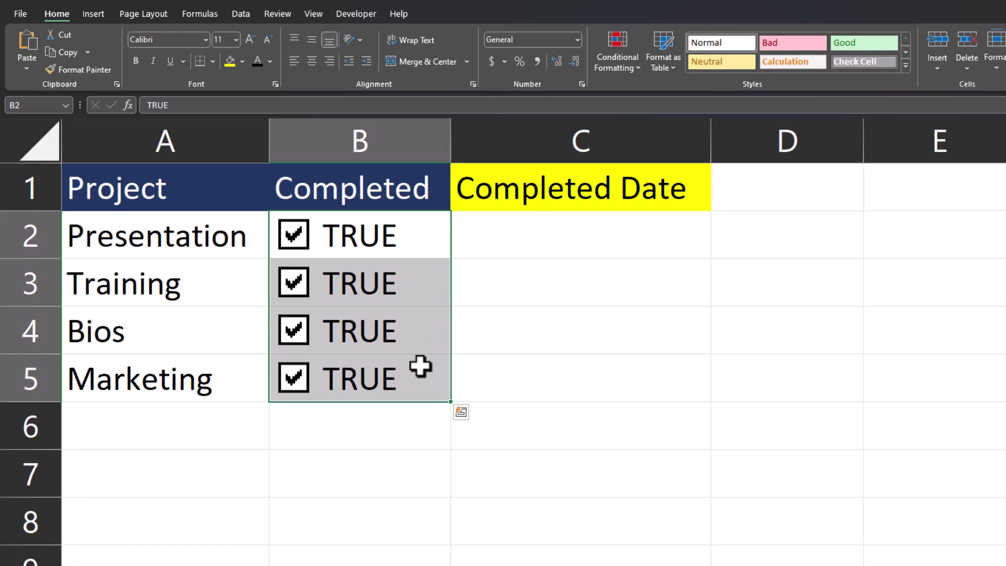
left_click(270, 62)
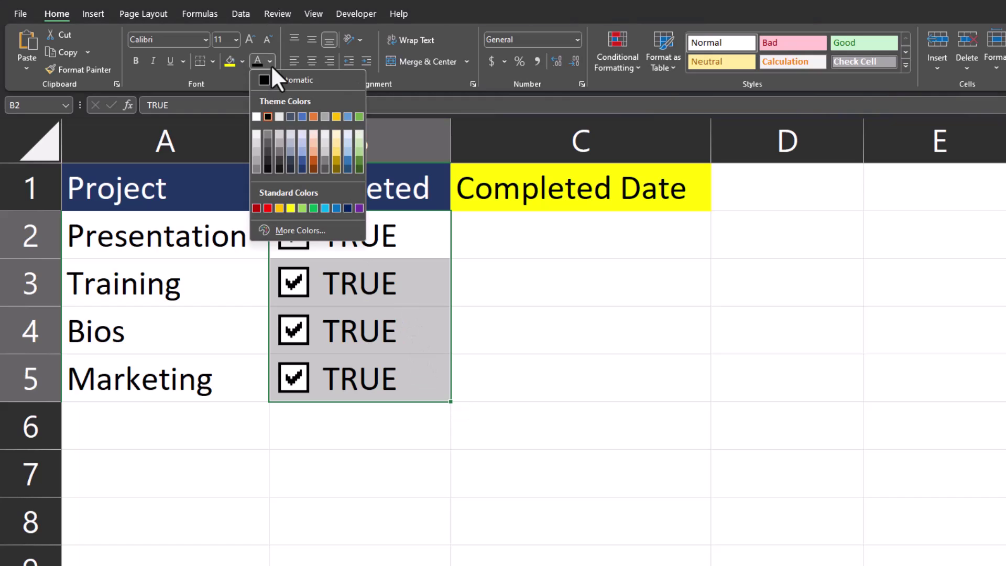
left_click(260, 116)
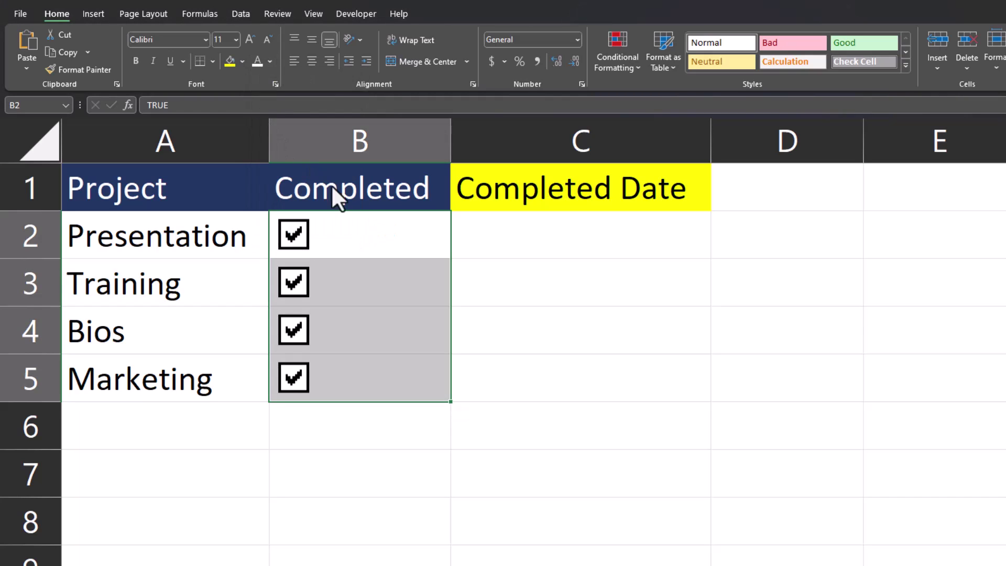
left_click(381, 232)
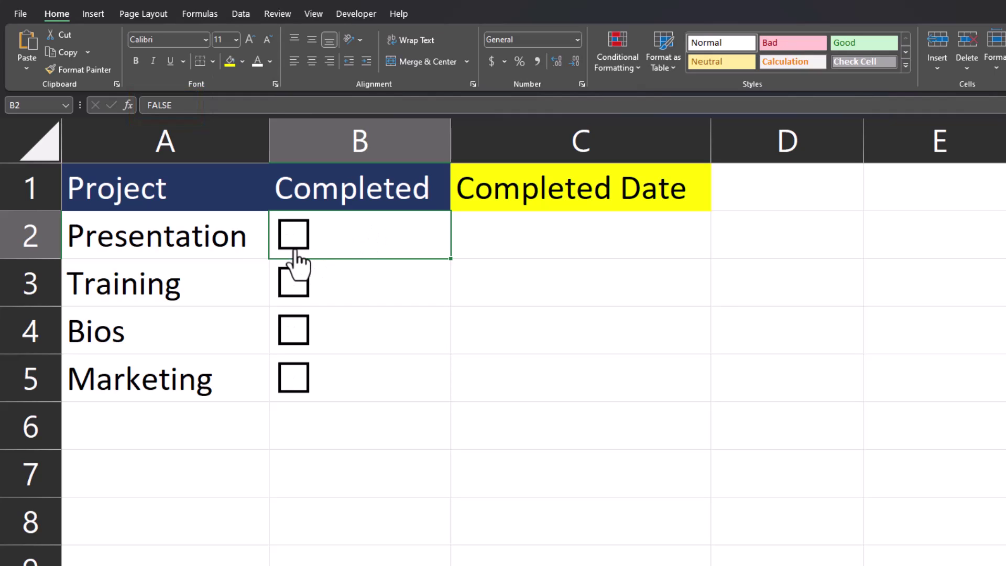
Start a formula-based conditional formatting rule for A2:A5 with the formula =$B2
left_click_drag(253, 242, 241, 368)
left_click(606, 75)
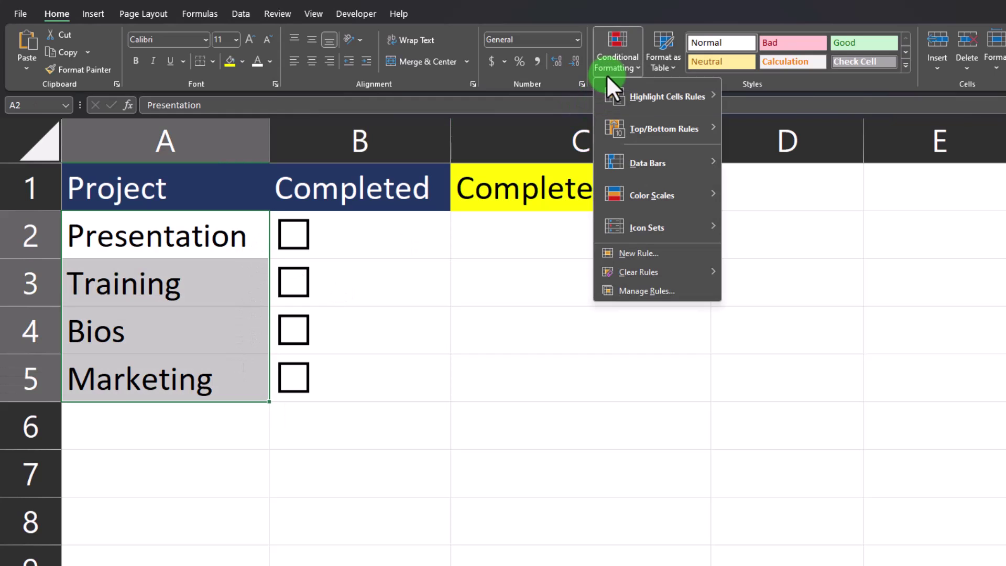
left_click(662, 250)
left_click(609, 278)
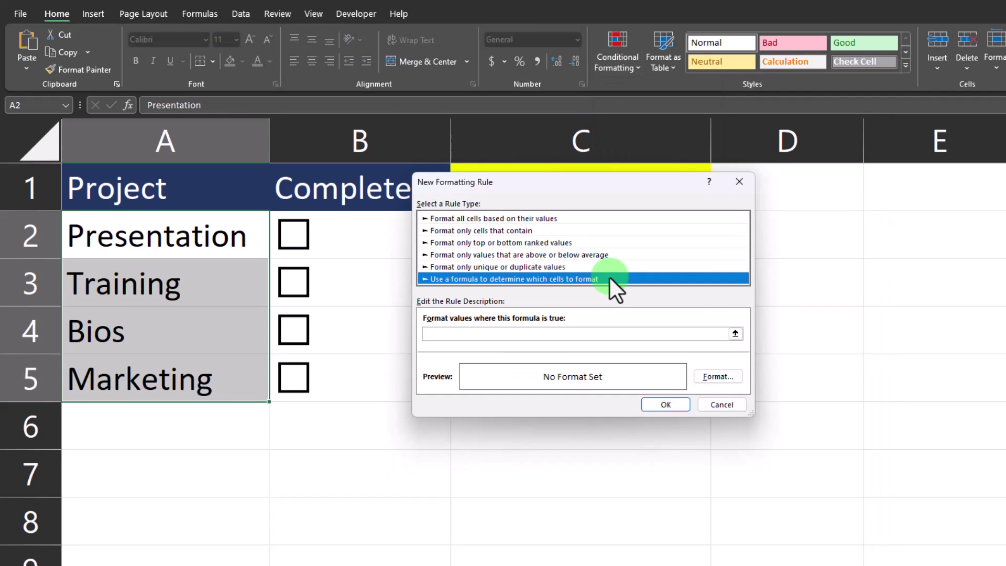
left_click(514, 334)
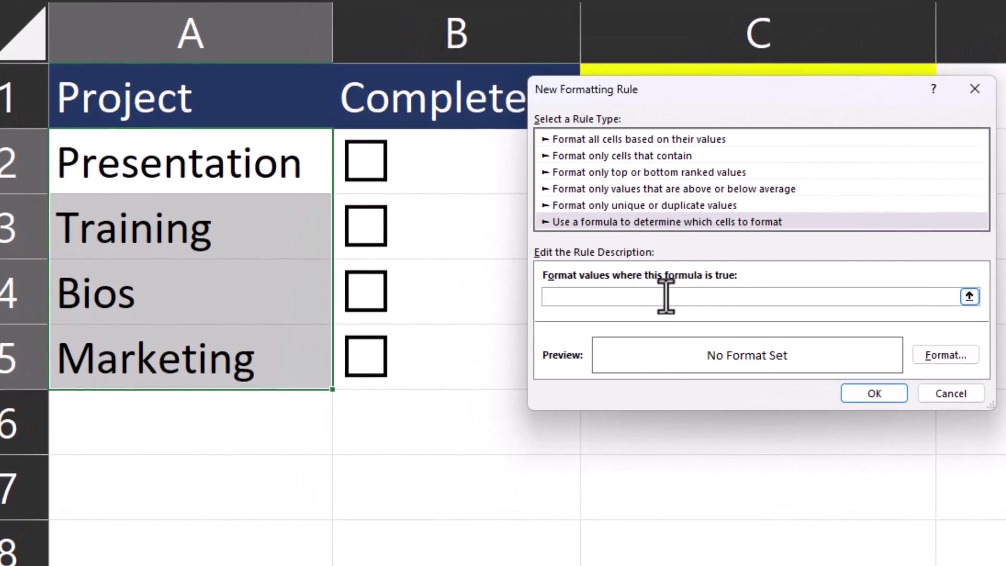
type("=$B2")
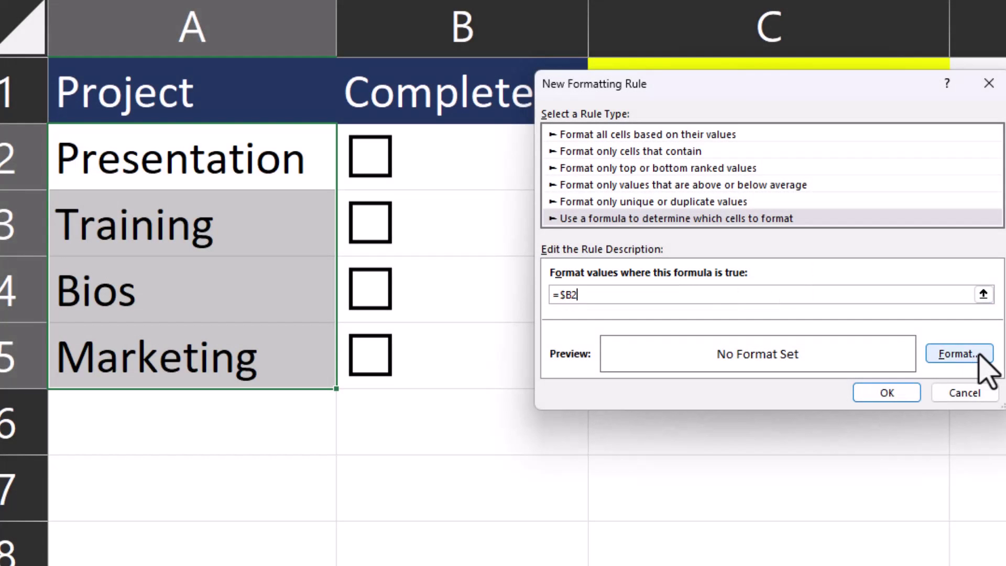
Give the conditional formatting rule a light green background fill and apply it to A2:A5
left_click(978, 355)
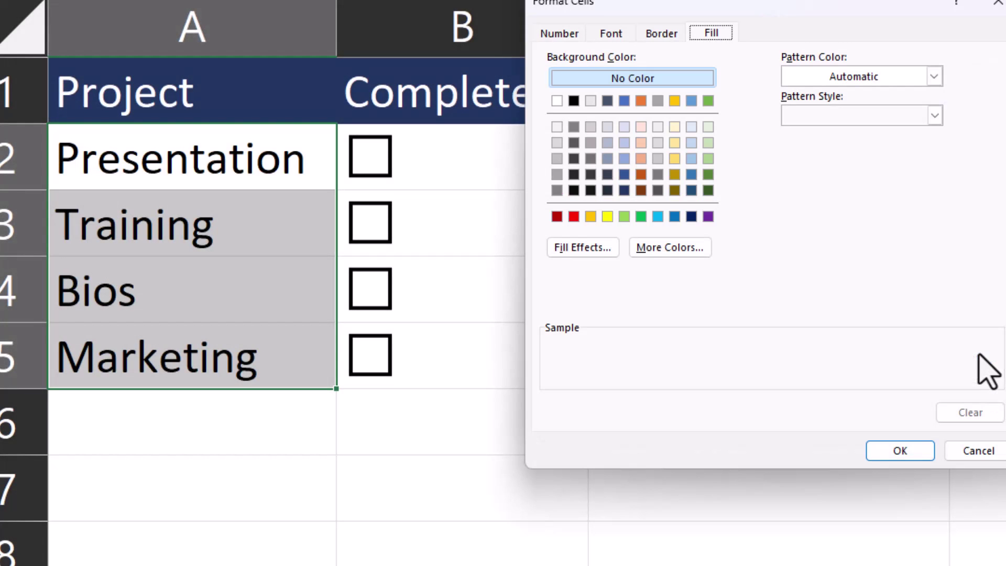
left_click(708, 143)
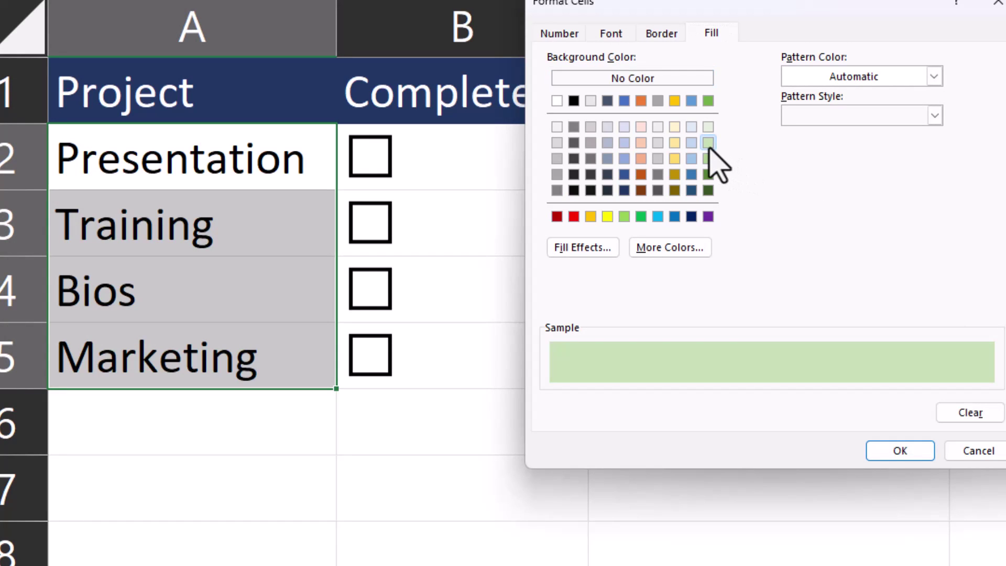
left_click(879, 448)
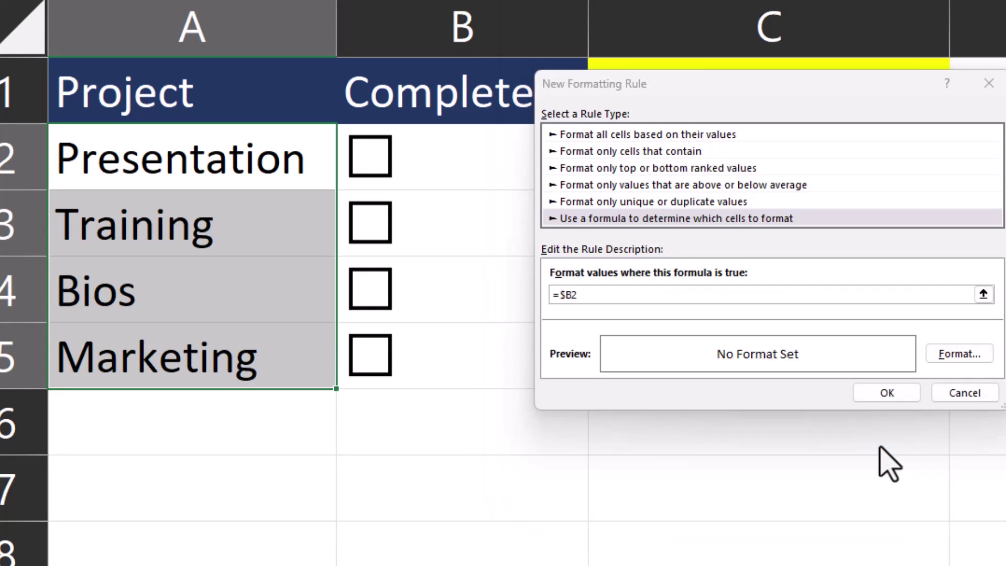
left_click(871, 400)
Test the highlighting rule by ticking the Presentation, Training, Bios and Marketing checkboxes
left_click(523, 164)
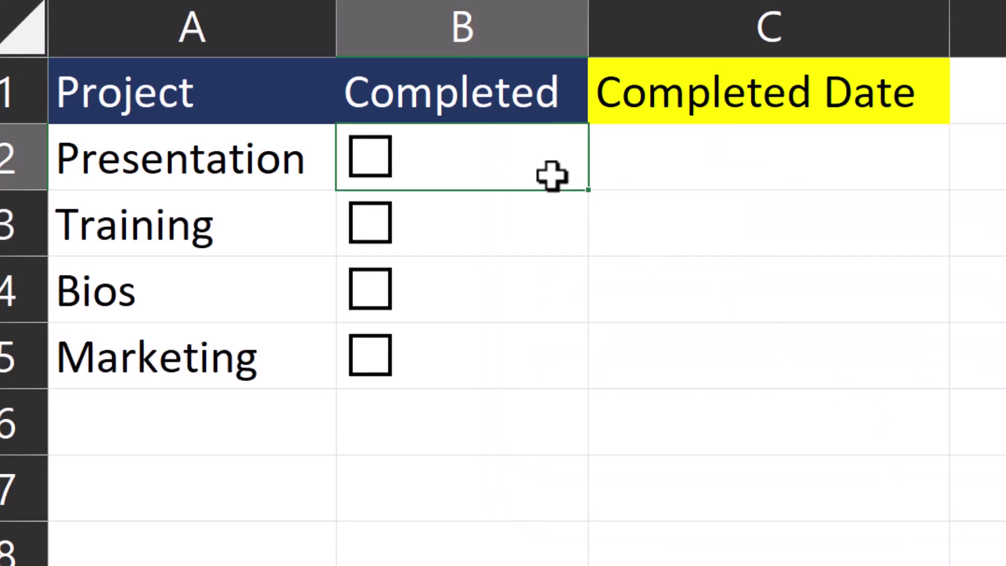
left_click(370, 156)
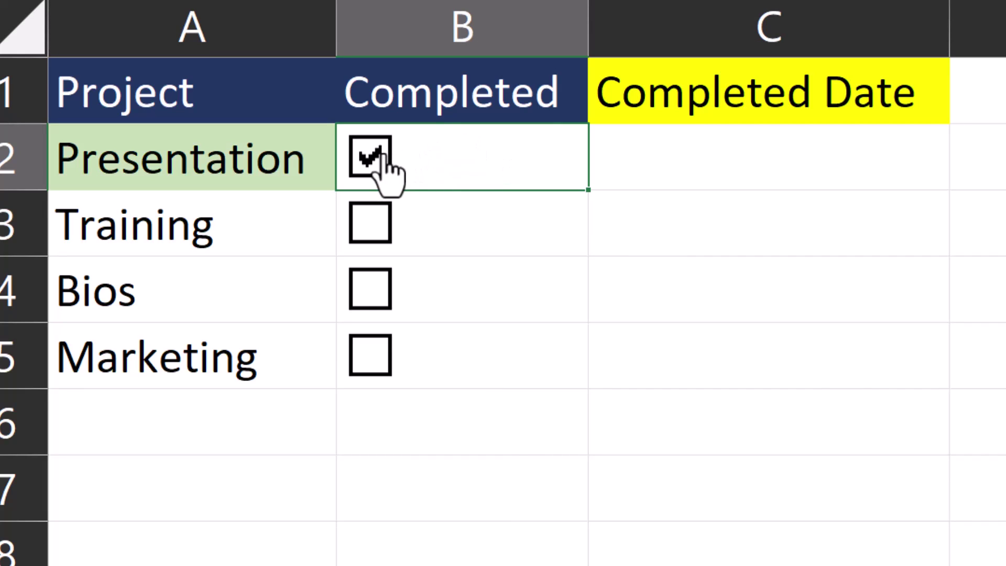
left_click(377, 222)
left_click(376, 289)
left_click(378, 355)
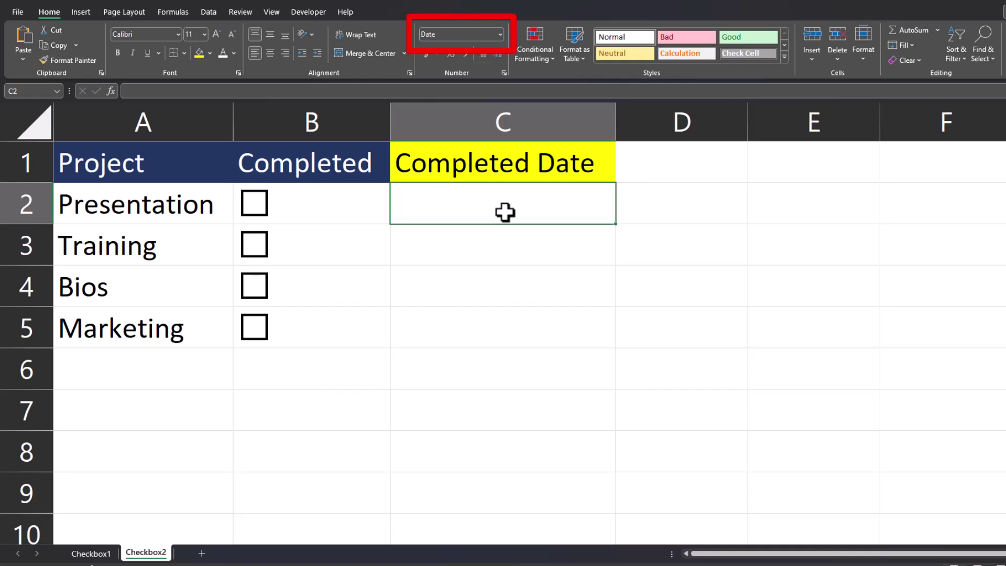
Enter the formula =IF(B2=TRUE,IF(C2<>"",C2,NOW()),"") in cell C2 to record the Presentation project's completed date
double_click(505, 213)
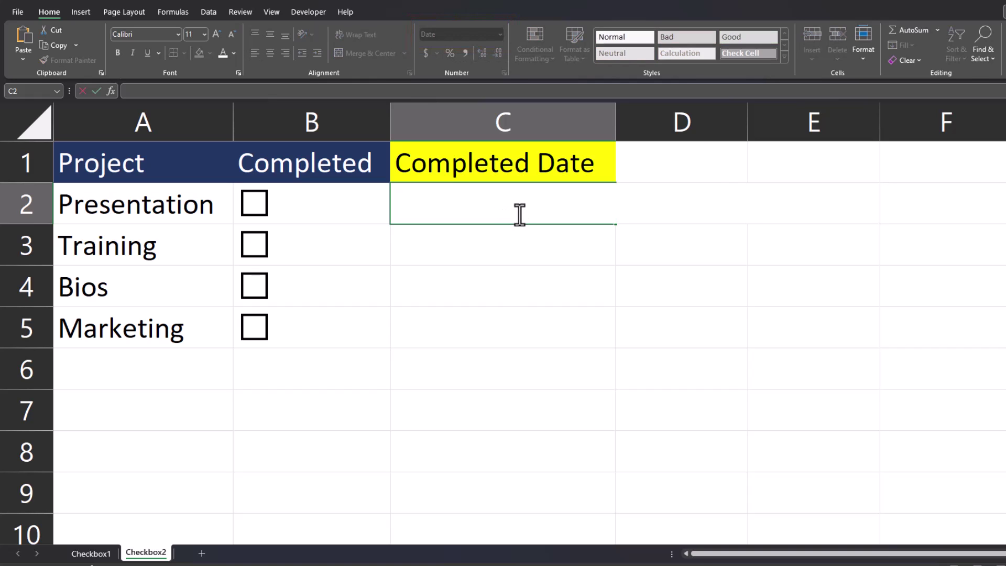
type("=IF(B2=TRUE,IF(C2<>\"\",C2,NOW()),\"\")")
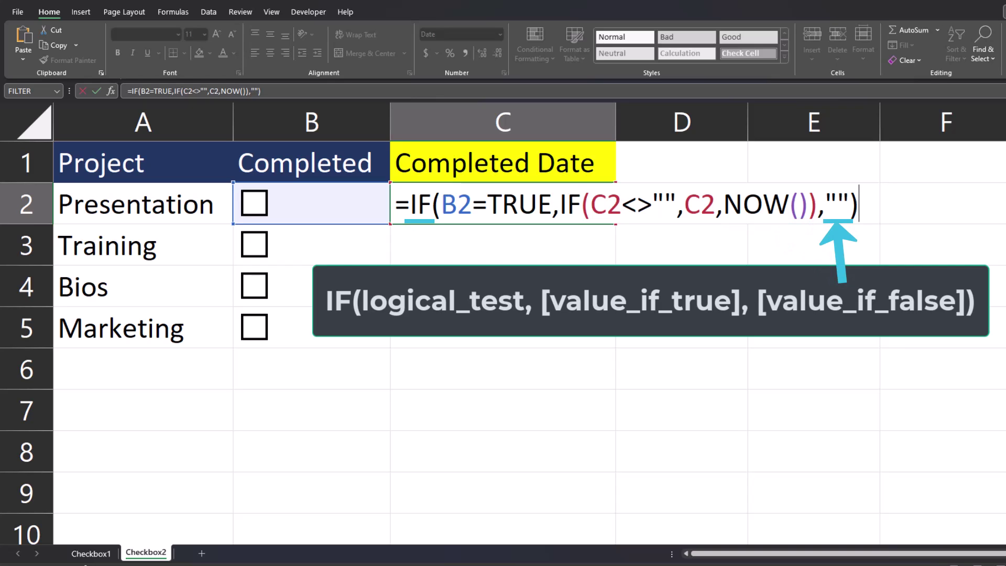
key("Return")
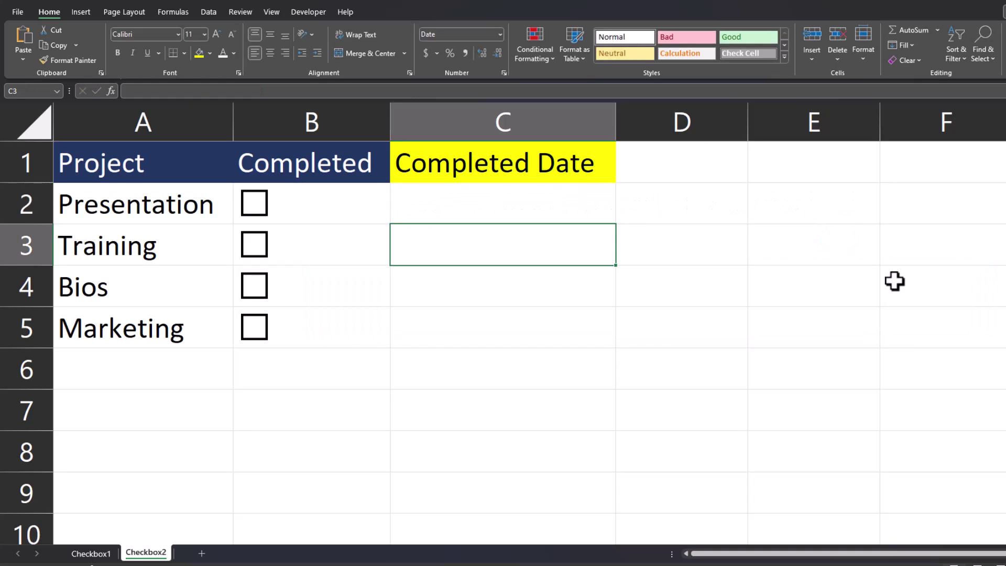
Fill the completed date formula from C2 down through C5
left_click(610, 211)
left_click_drag(615, 224, 600, 333)
left_click(442, 207)
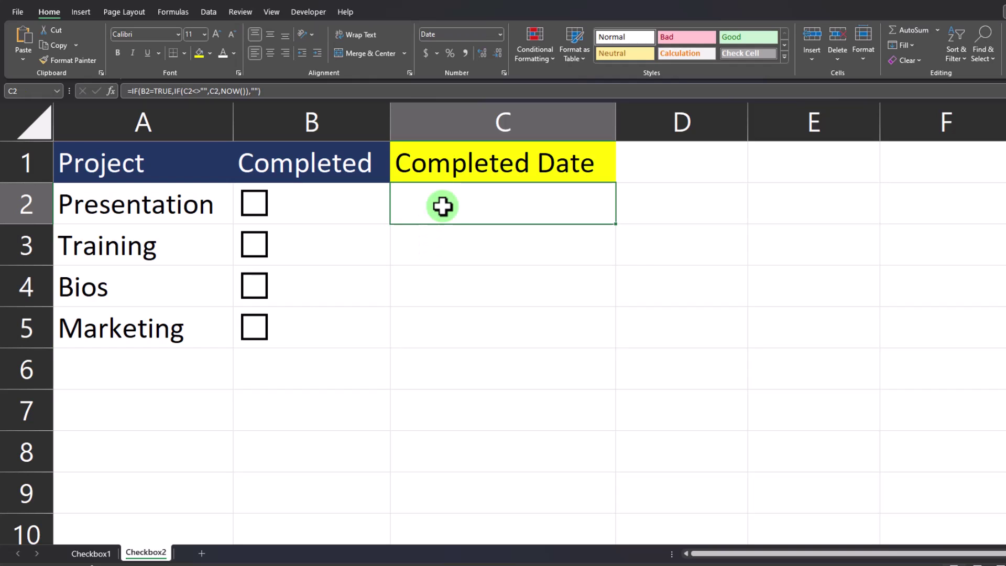
Make sure iterative calculation is enabled in the application's formula calculation options
left_click(17, 12)
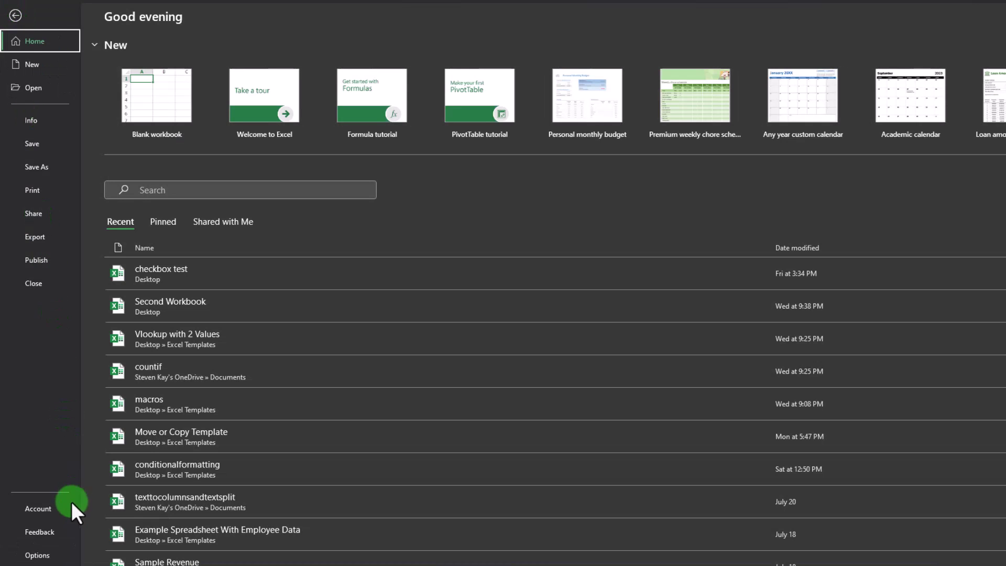
left_click(66, 555)
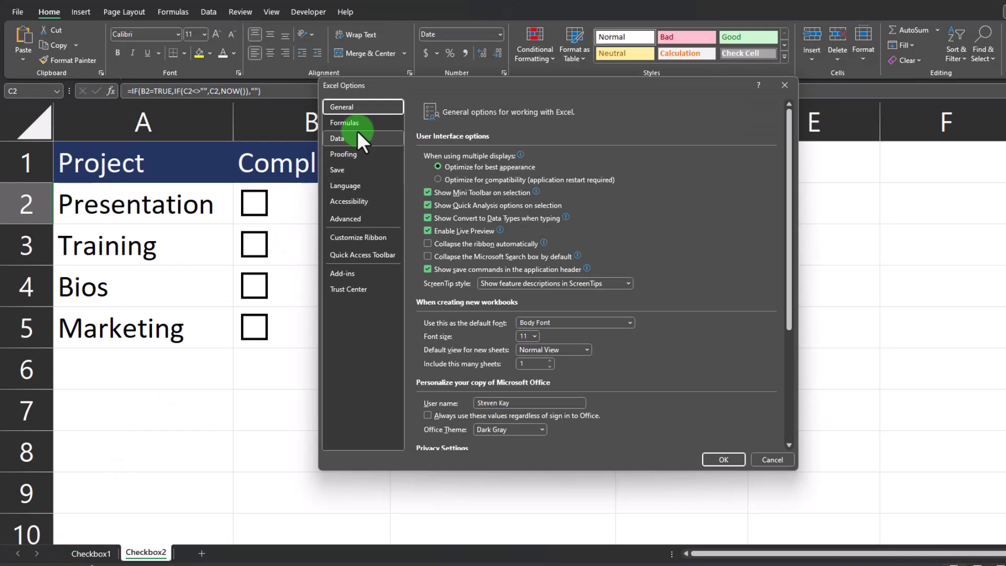
left_click(360, 125)
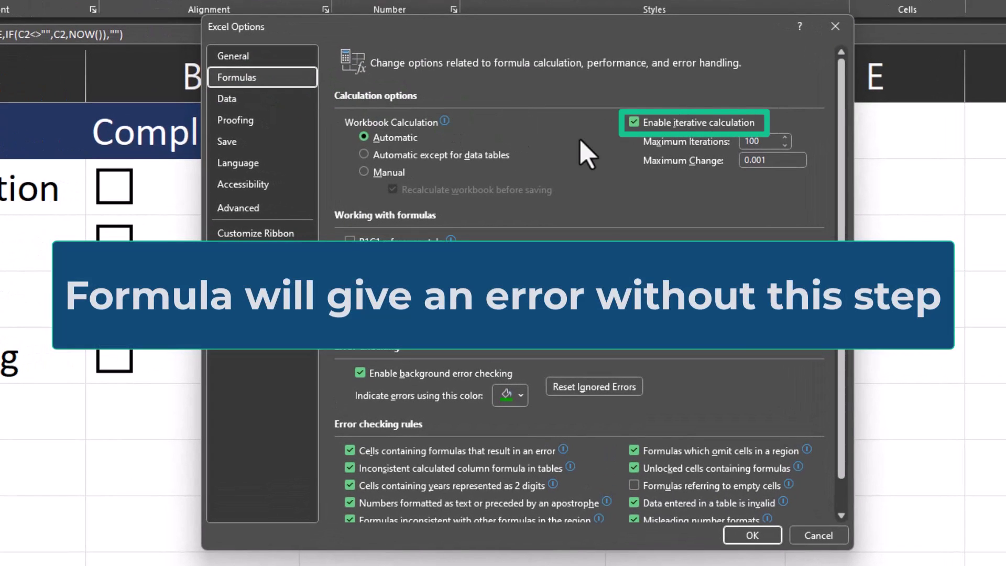
left_click(752, 535)
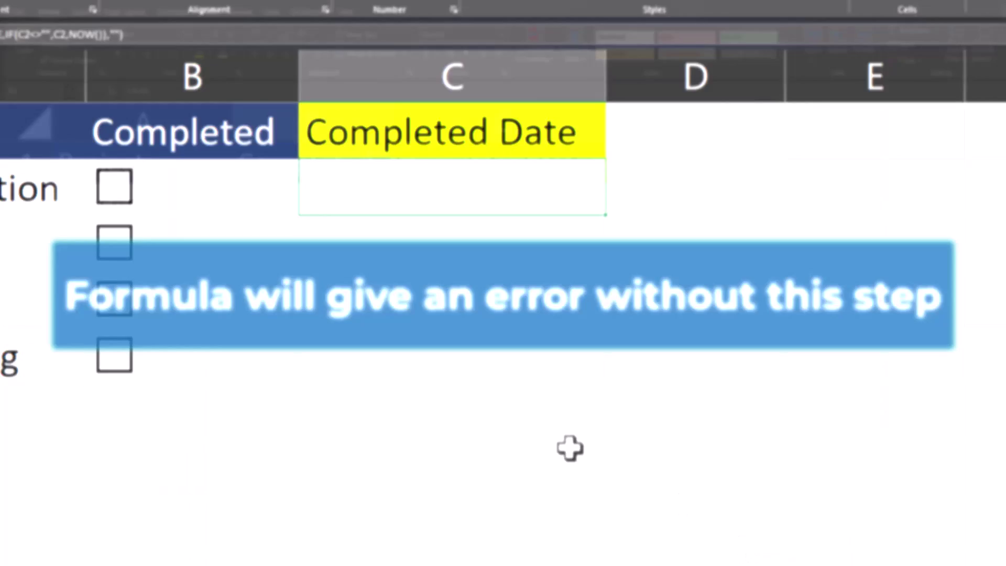
Tick the Training checkbox to test the completed date formula
left_click(128, 259)
left_click(256, 247)
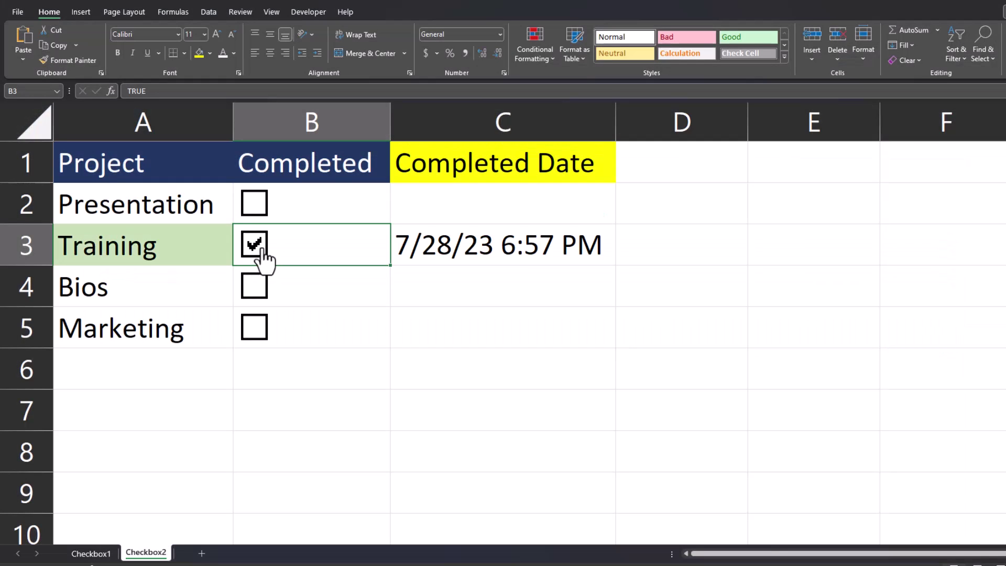